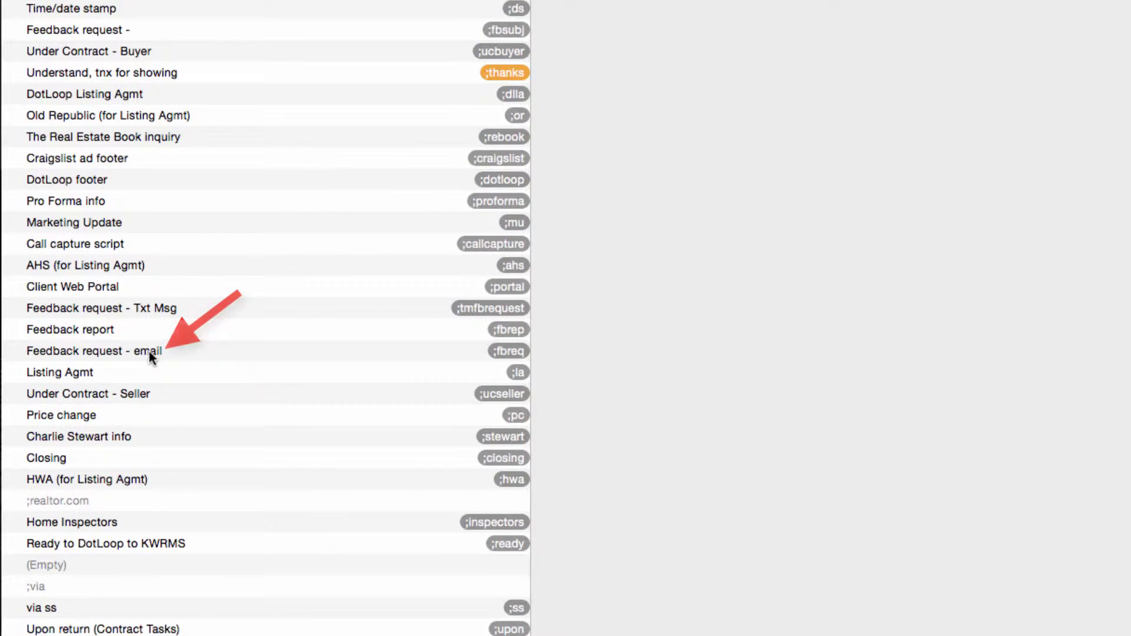
- Open the "Feedback request - email" snippet to examine its content
{"action": "left_click", "coordinate": [112, 352]}
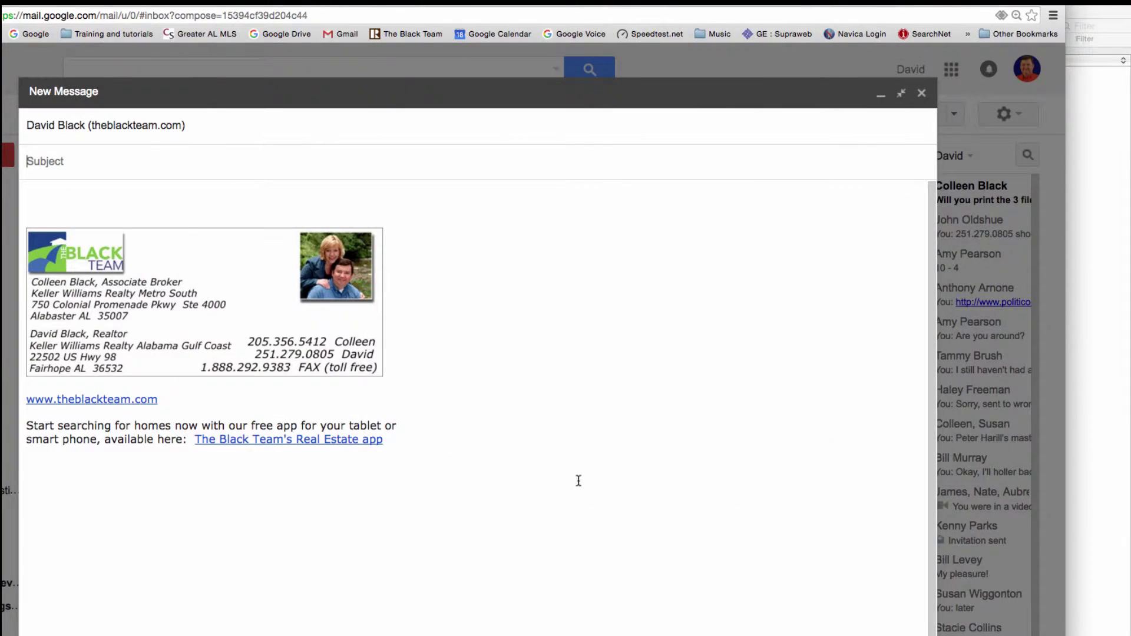
- In a new Gmail message, fill in the subject by expanding the ;fbsubj snippet and adding the listing's street address
{"action": "mouse_move", "coordinate": [134, 126]}
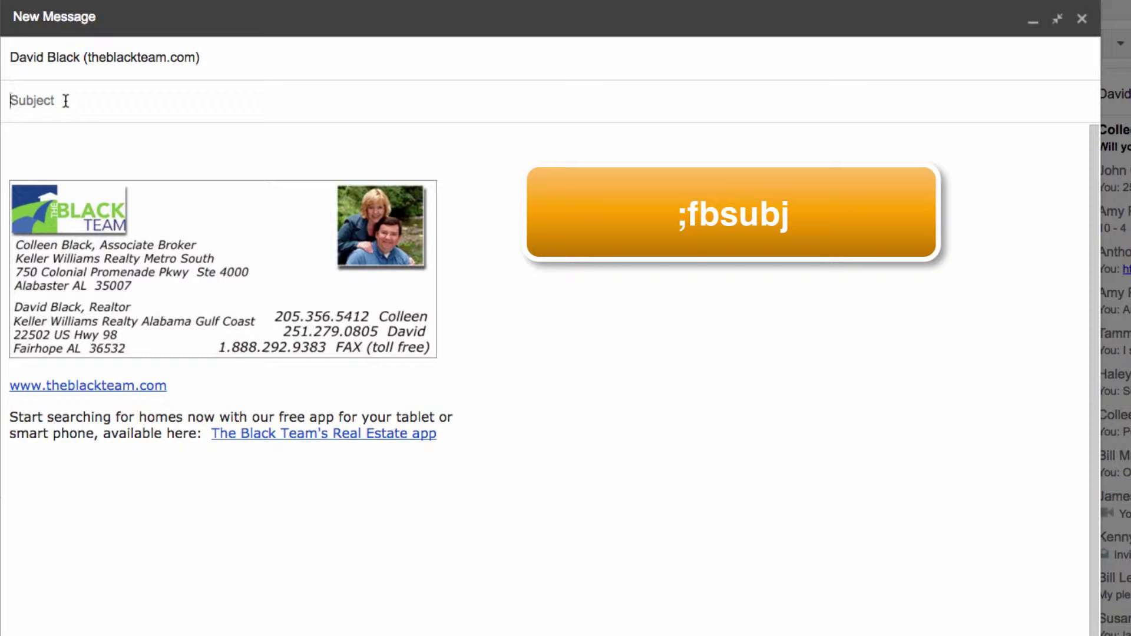
{"action": "type", "text": ";fbs"}
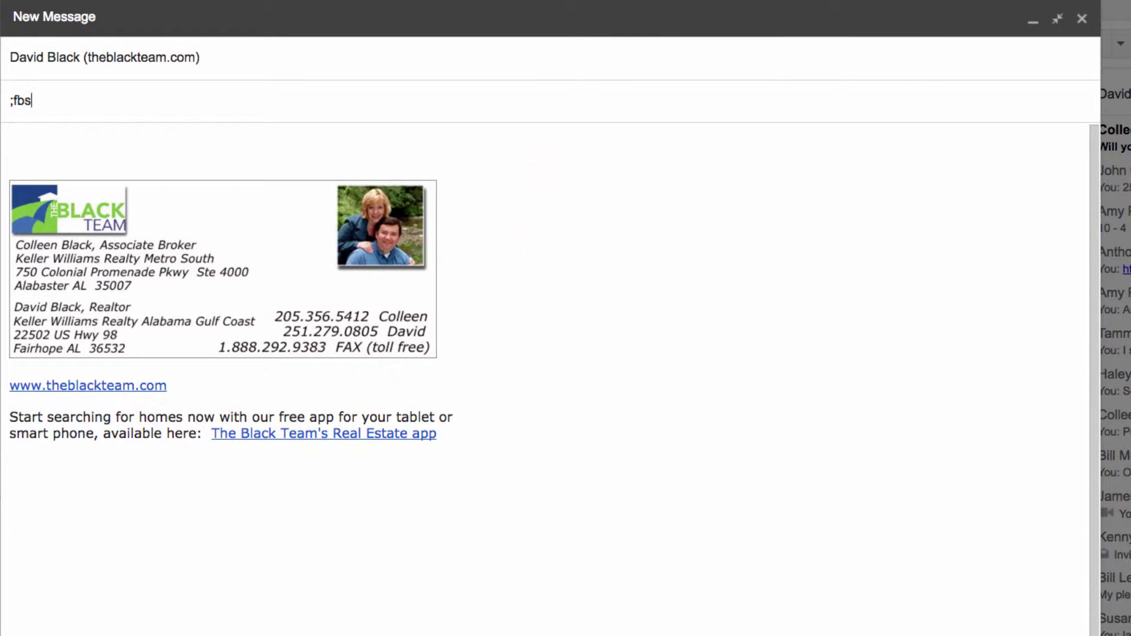
{"action": "type", "text": "ubj"}
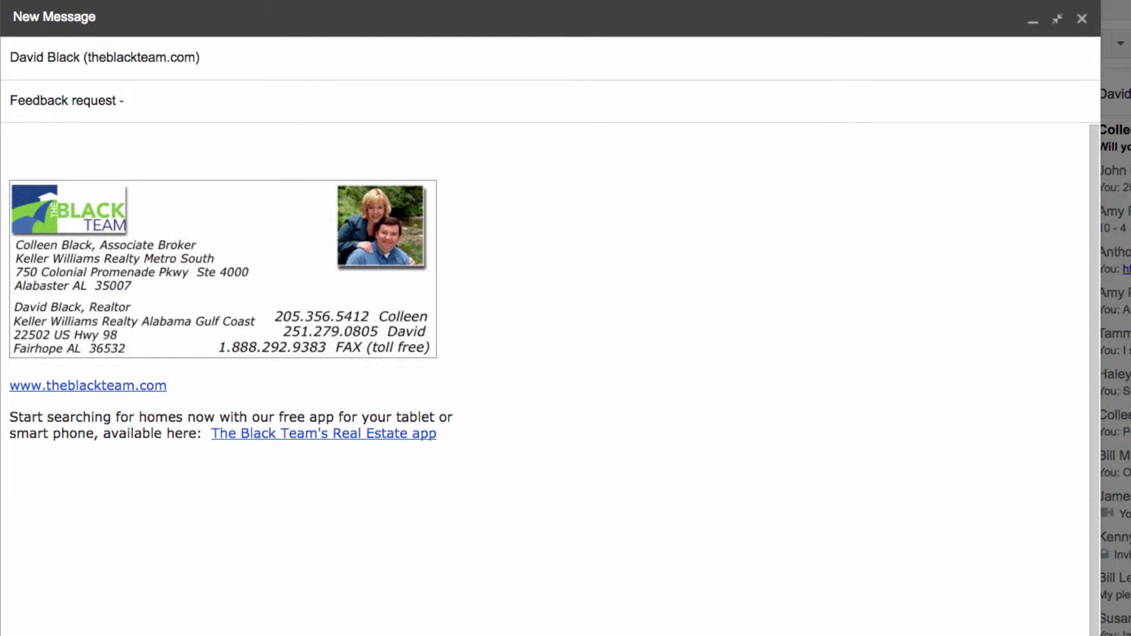
{"action": "type", "text": "123 Main St"}
- Expand ;fbreq in the message body, filling in the showing agent's name, the listing address, MLS number 123456 and showing date 4/15/16
{"action": "left_click", "coordinate": [9, 141]}
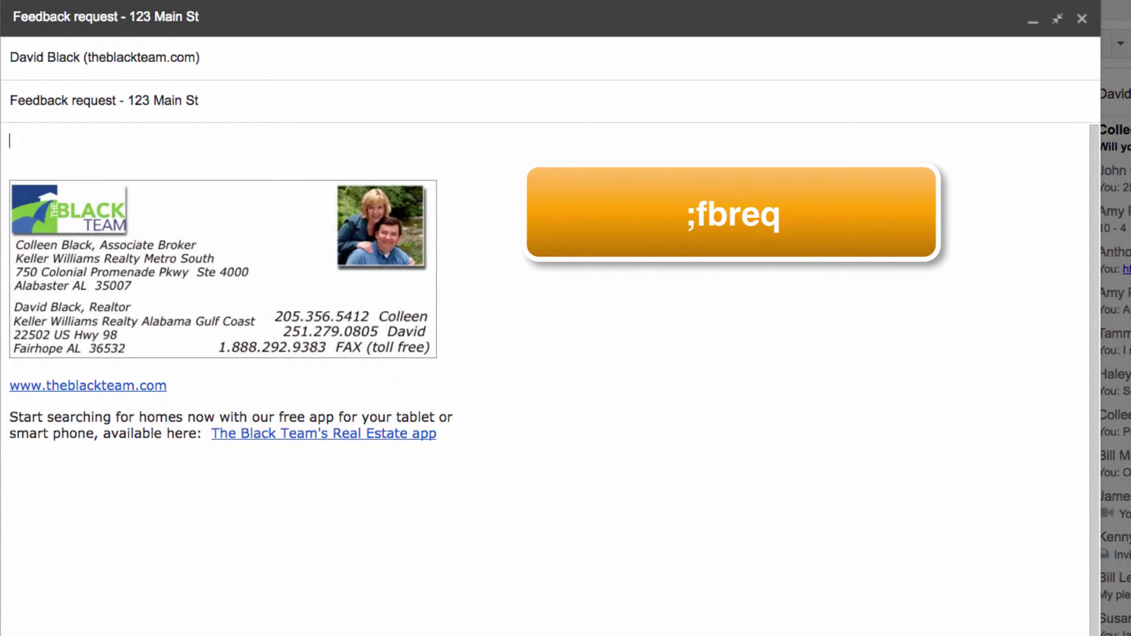
{"action": "type", "text": ";fbreq"}
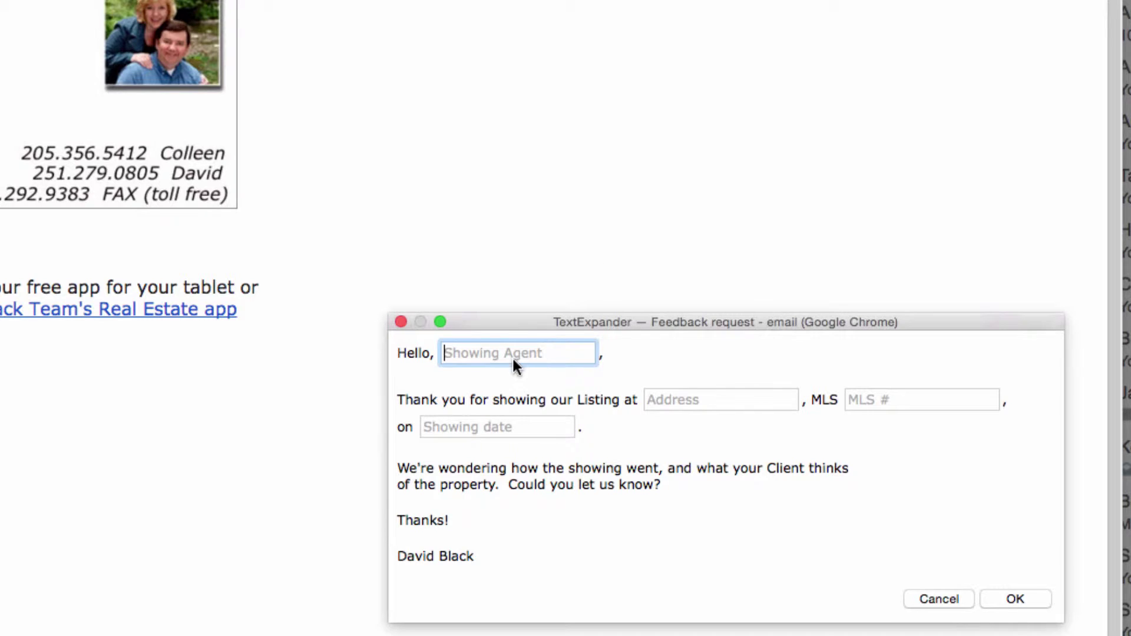
{"action": "type", "text": "Mary"}
{"action": "key", "text": "Tab"}
{"action": "type", "text": "123"}
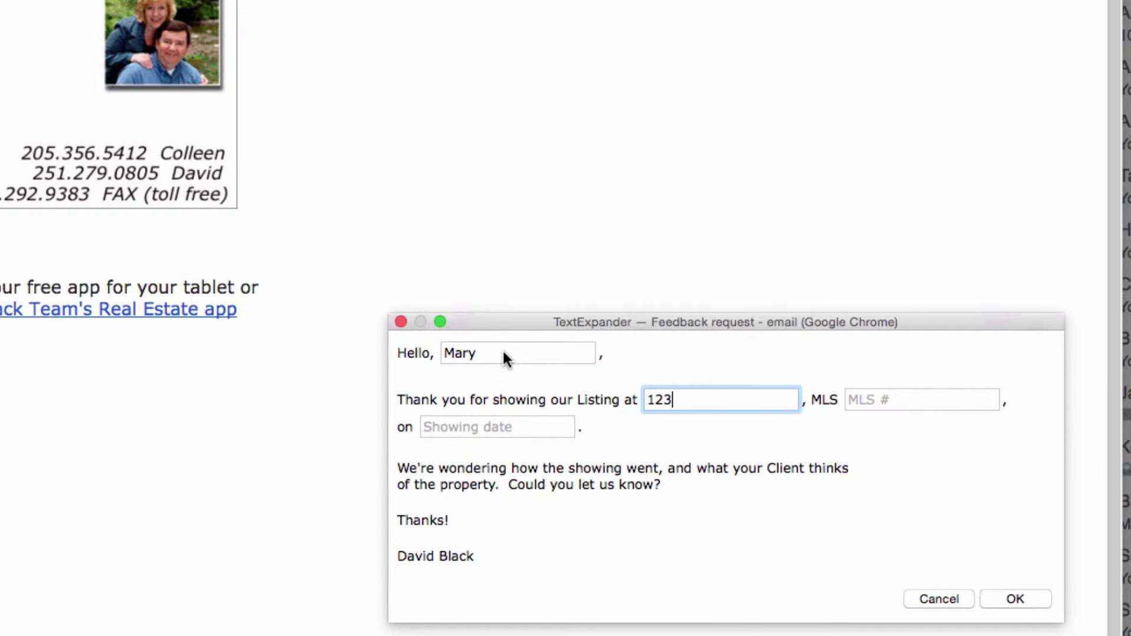
{"action": "type", "text": " Main St"}
{"action": "key", "text": "Tab"}
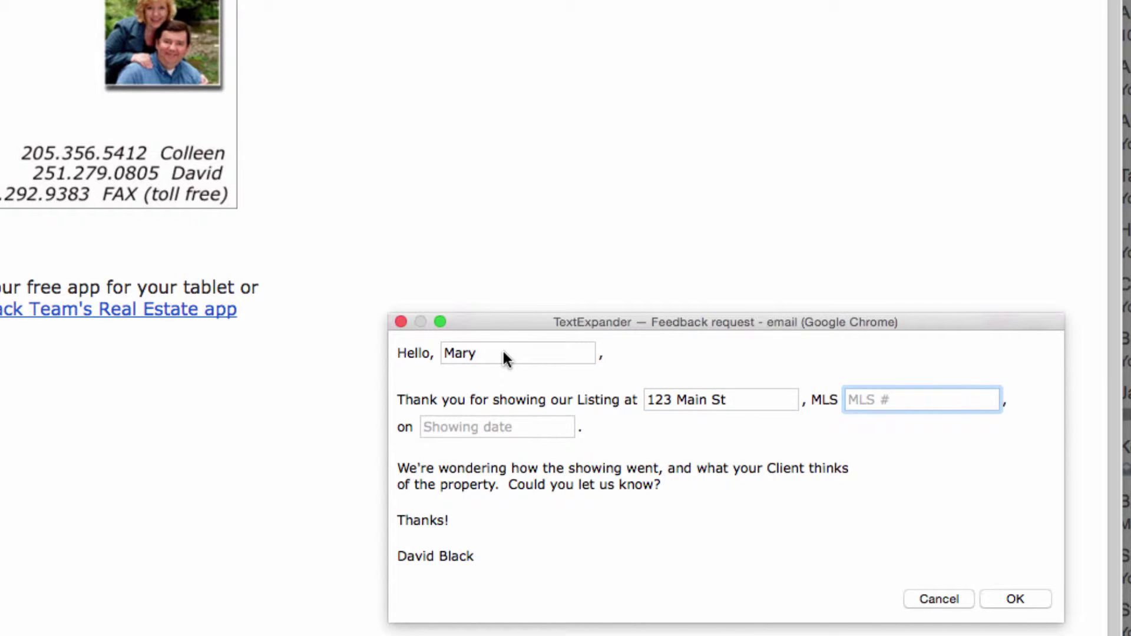
{"action": "type", "text": "123456"}
{"action": "key", "text": "Tab"}
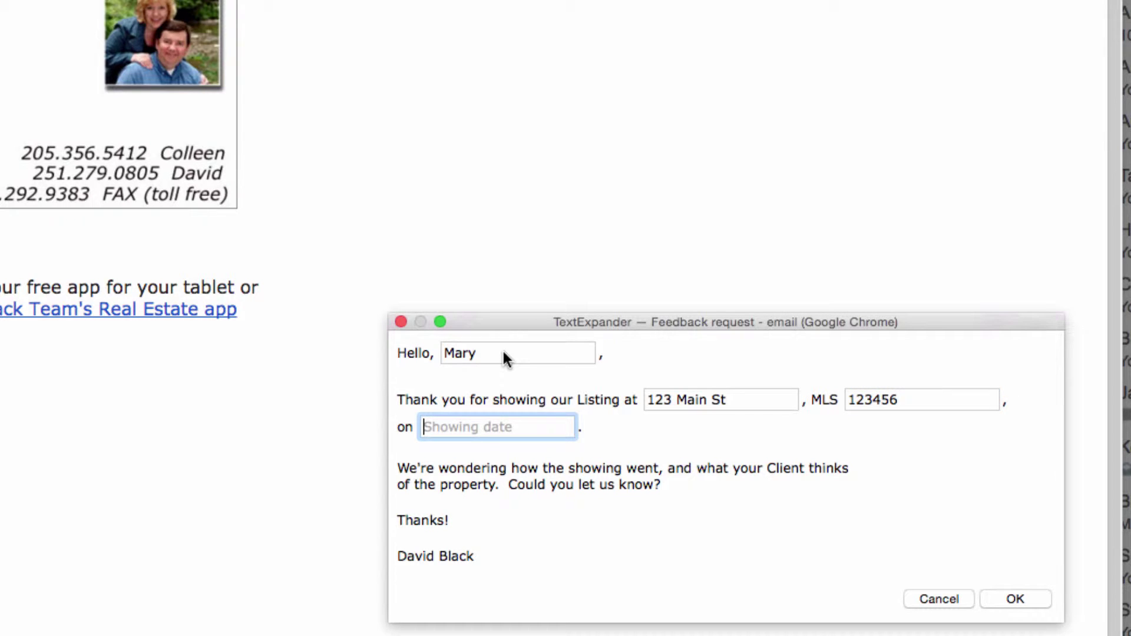
{"action": "type", "text": "4/15/16"}
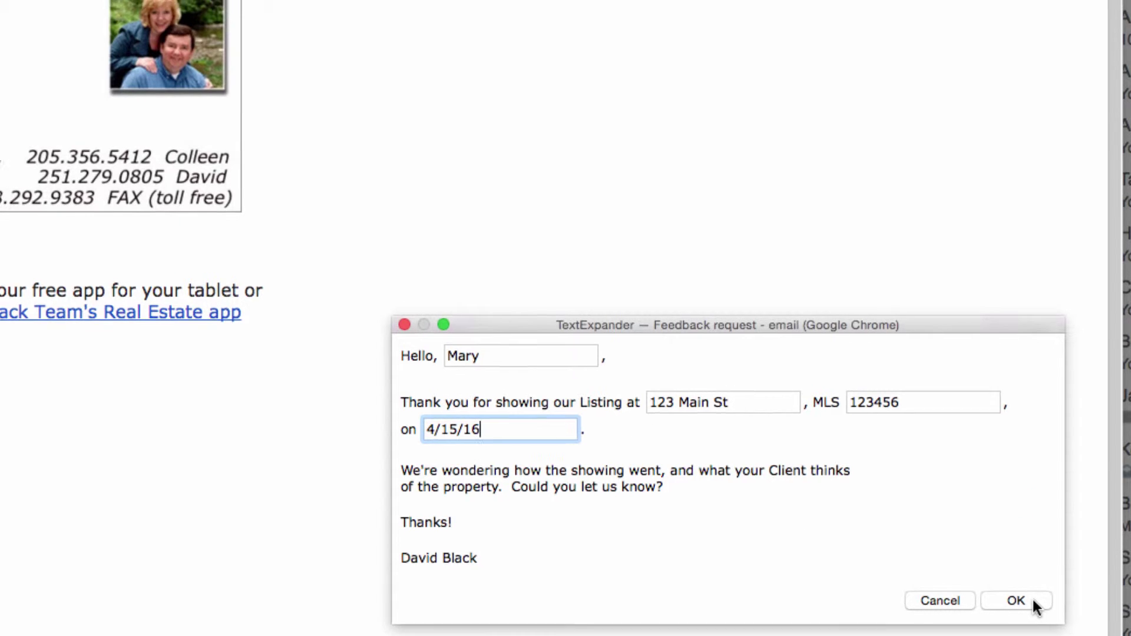
{"action": "left_click", "coordinate": [1034, 597]}
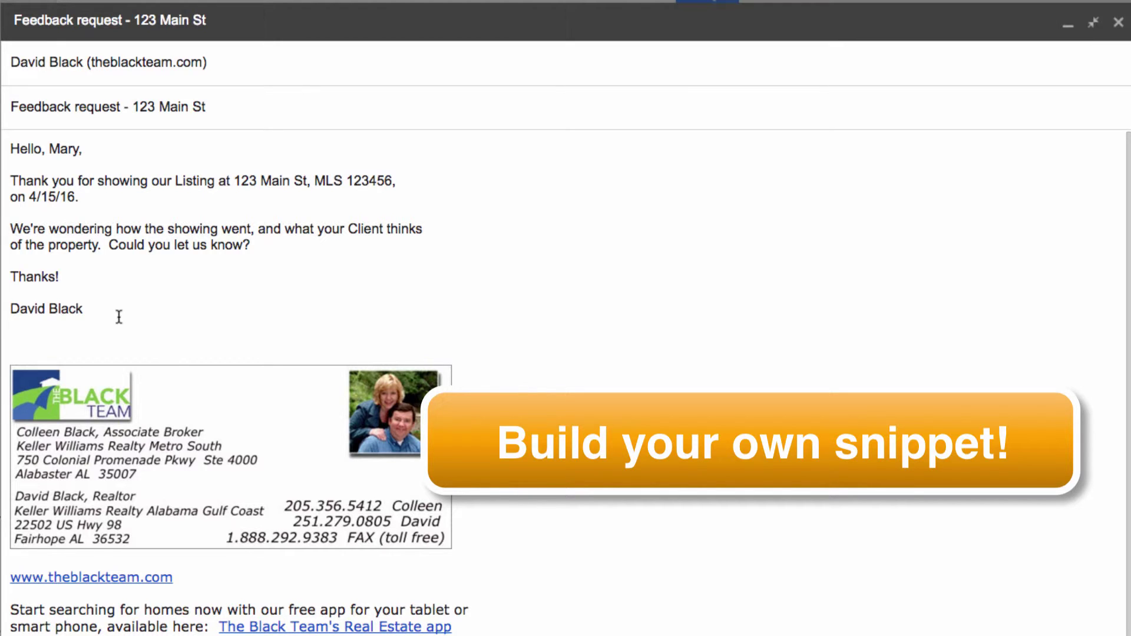
- Delete the expanded feedback request text above the signature in the message body
{"action": "left_click_drag", "start_coordinate": [116, 316], "coordinate": [10, 145]}
{"action": "key", "text": "BackSpace"}
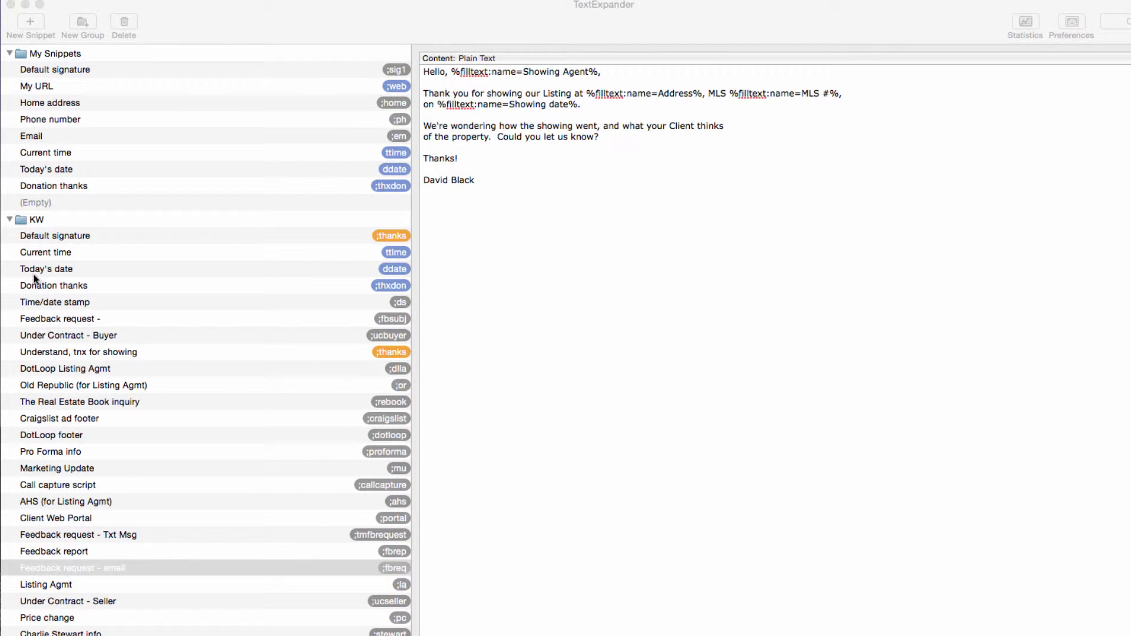
- Switch to TextExpander and add a new snippet to the KW group
{"action": "left_click", "coordinate": [26, 219]}
{"action": "left_click", "coordinate": [26, 219]}
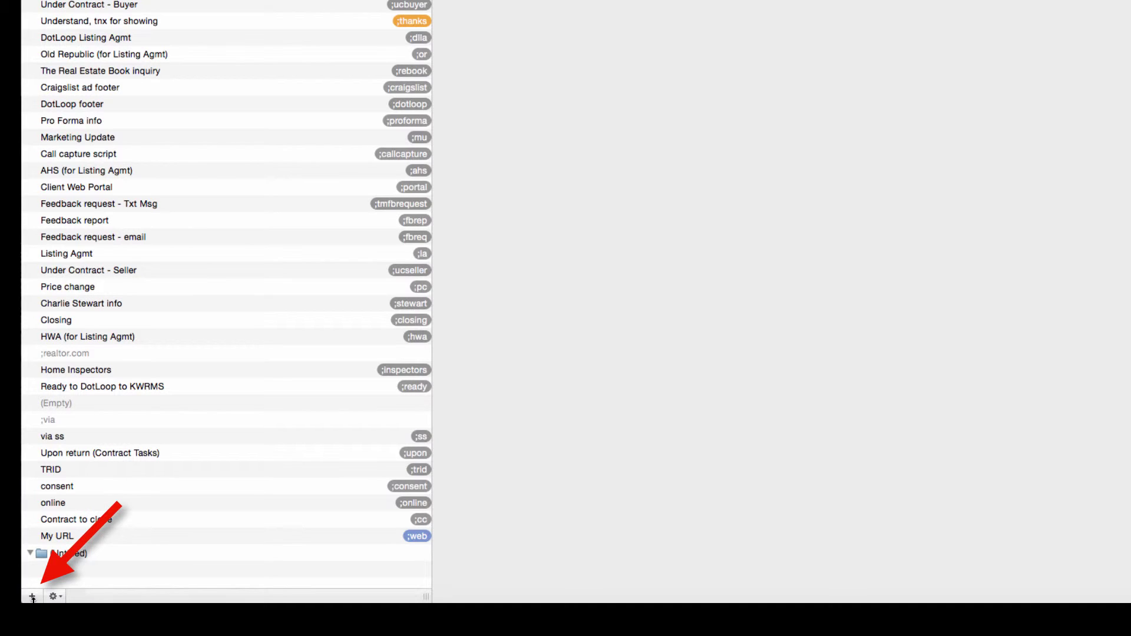
{"action": "left_click", "coordinate": [32, 596]}
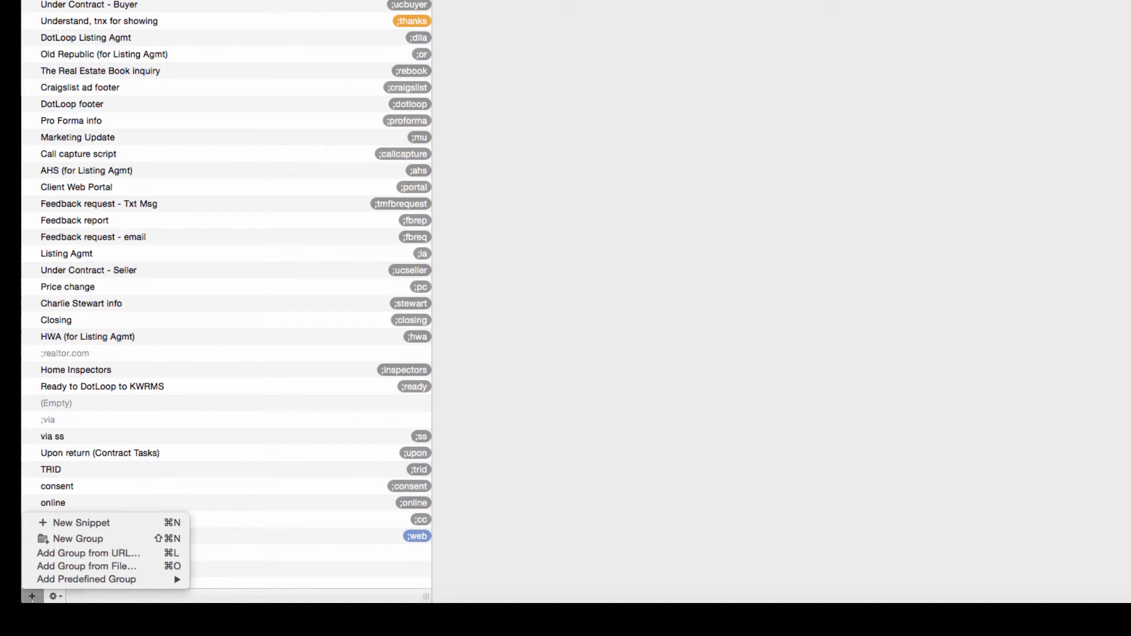
{"action": "left_click", "coordinate": [68, 523]}
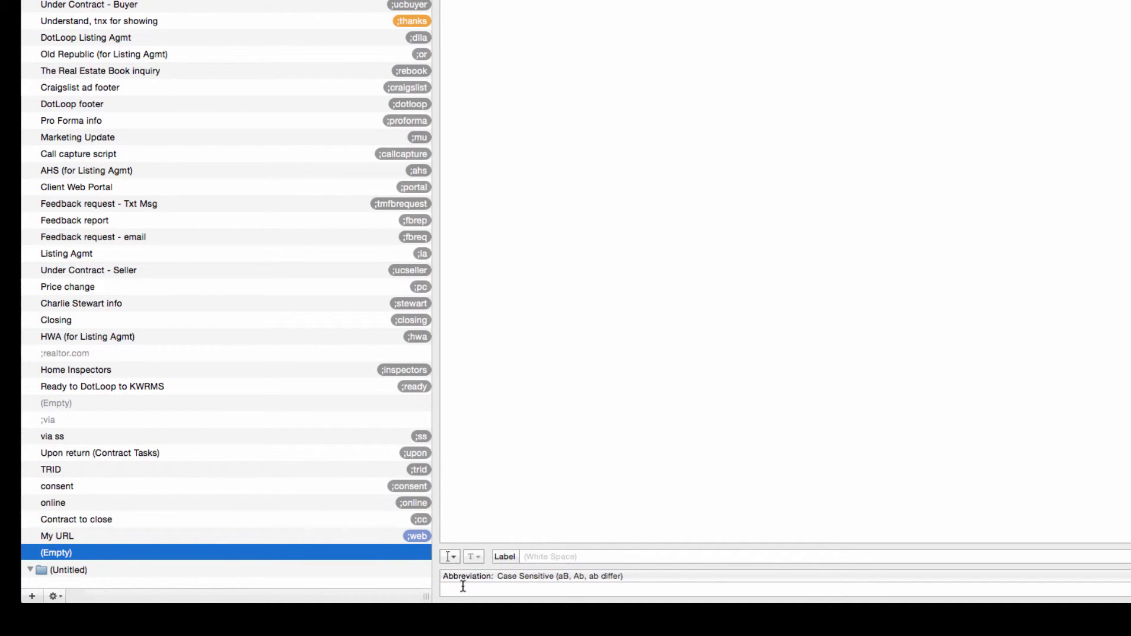
- Label the new snippet "A favor to ask" and set its abbreviation to ;favor
{"action": "left_click", "coordinate": [533, 556]}
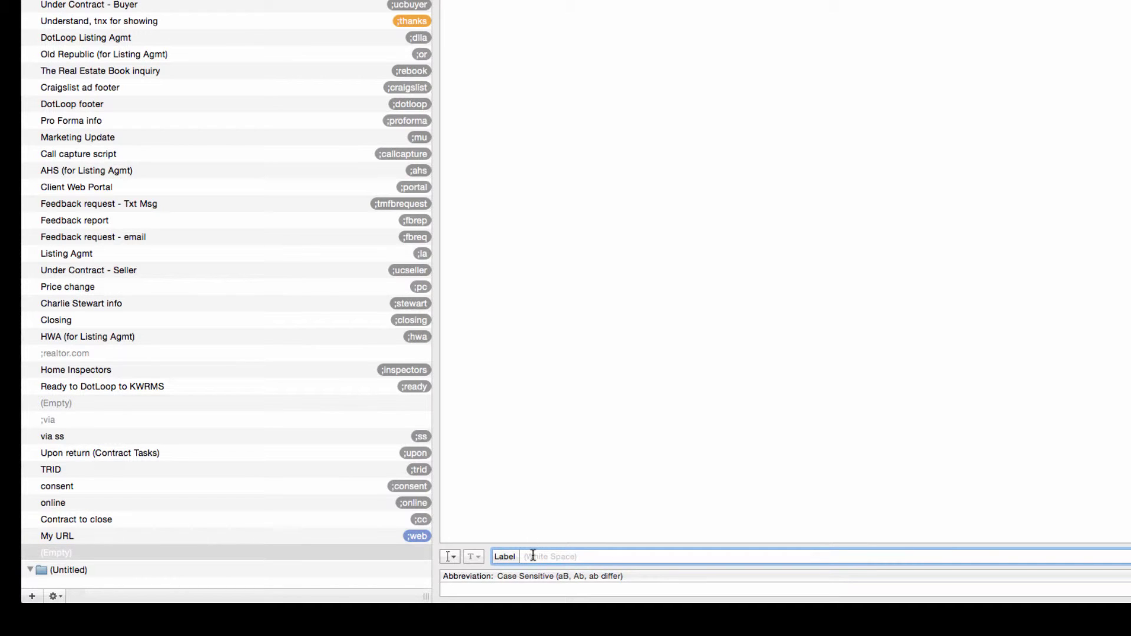
{"action": "type", "text": "A favor to ask"}
{"action": "key", "text": "Return"}
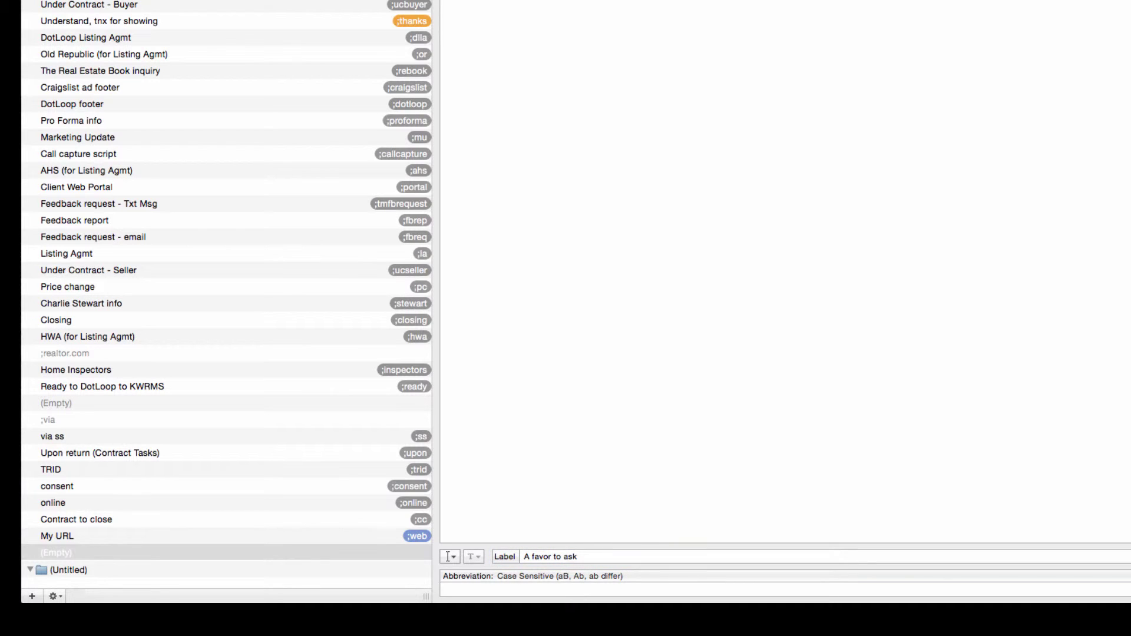
{"action": "left_click", "coordinate": [464, 590]}
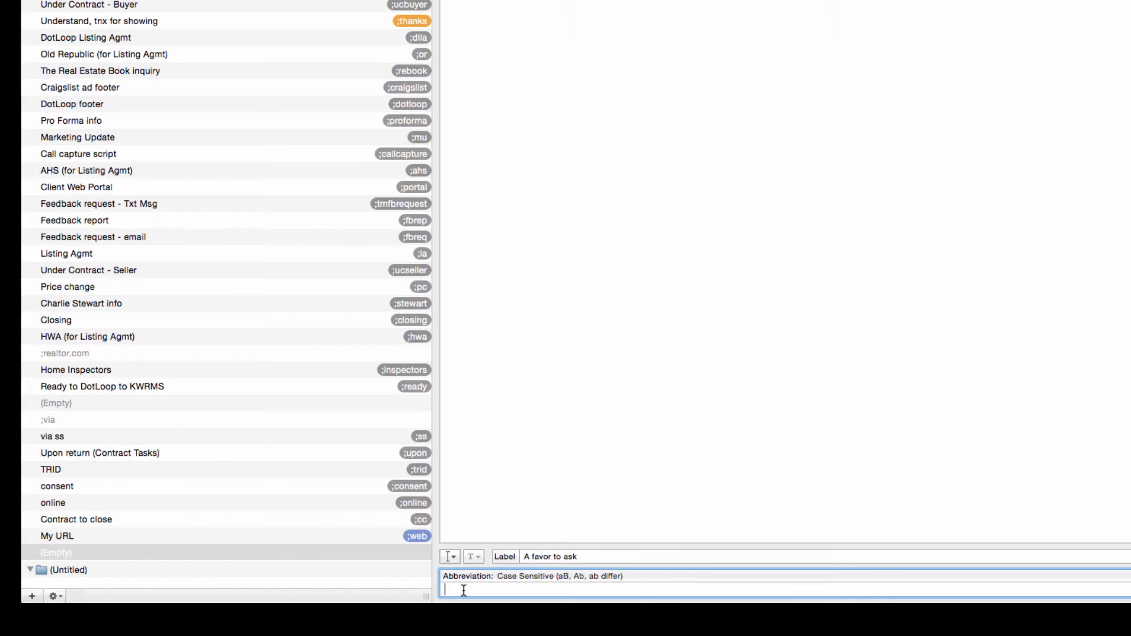
{"action": "type", "text": ";favor"}
- Start the snippet's plain text content with the line "Hello, I have a favor to ask."
{"action": "left_click", "coordinate": [517, 118]}
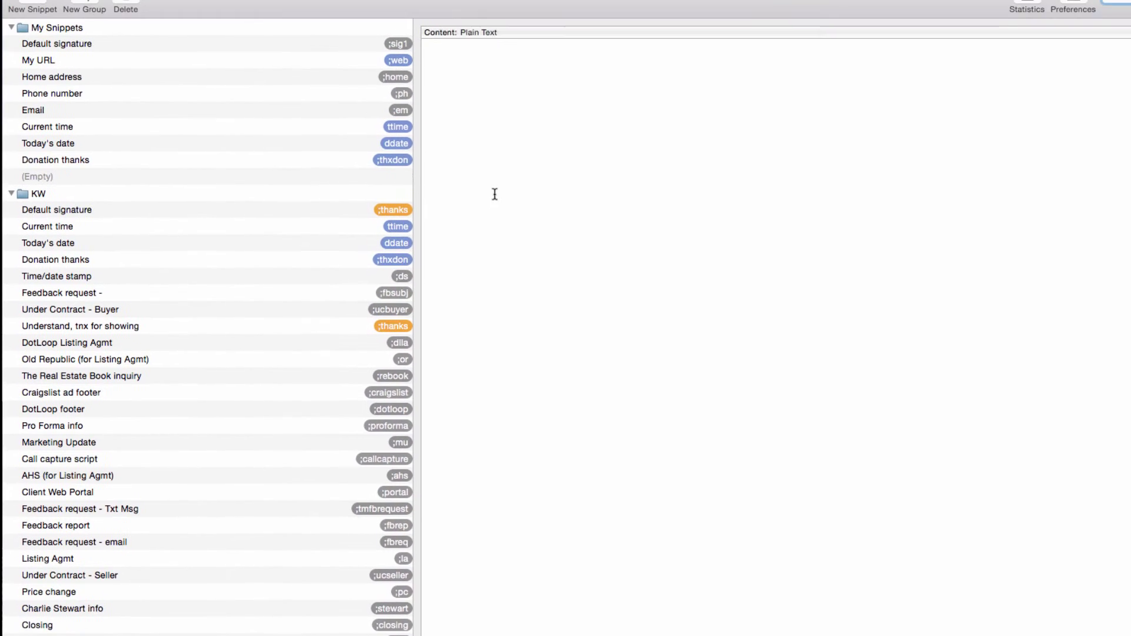
{"action": "left_click", "coordinate": [479, 98]}
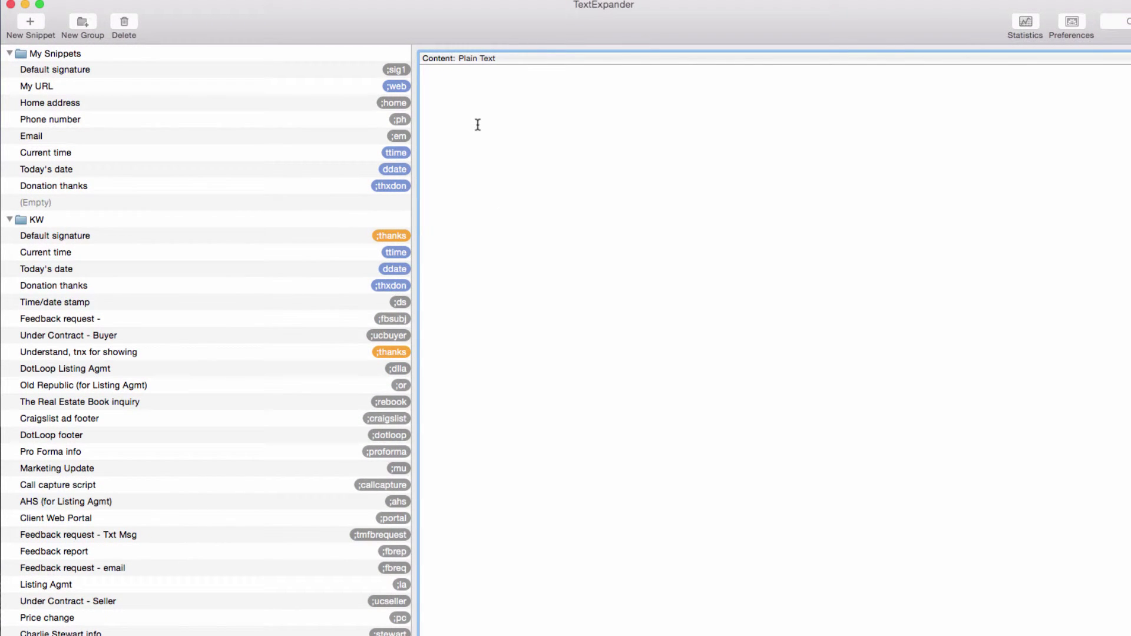
{"action": "type", "text": "Hello, I hav e"}
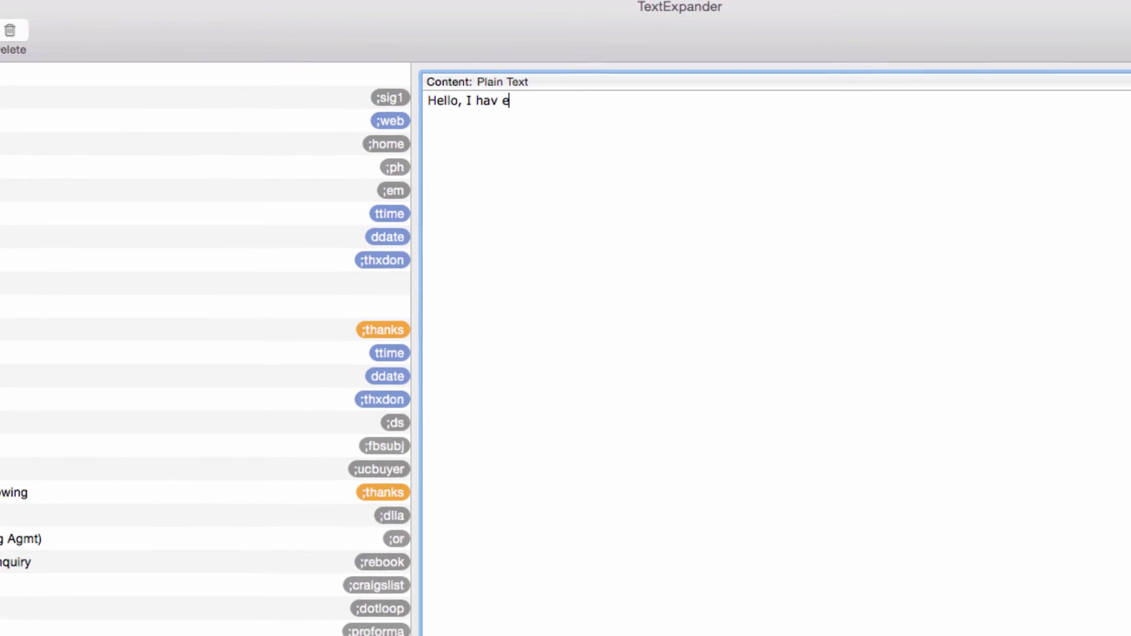
{"action": "type", "text": "a fast"}
{"action": "key", "text": "BackSpace"}
{"action": "key", "text": "BackSpace"}
{"action": "key", "text": "BackSpace"}
{"action": "key", "text": "BackSpace"}
{"action": "key", "text": "BackSpace"}
{"action": "key", "text": "BackSpace"}
{"action": "key", "text": "BackSpace"}
{"action": "key", "text": "BackSpace"}
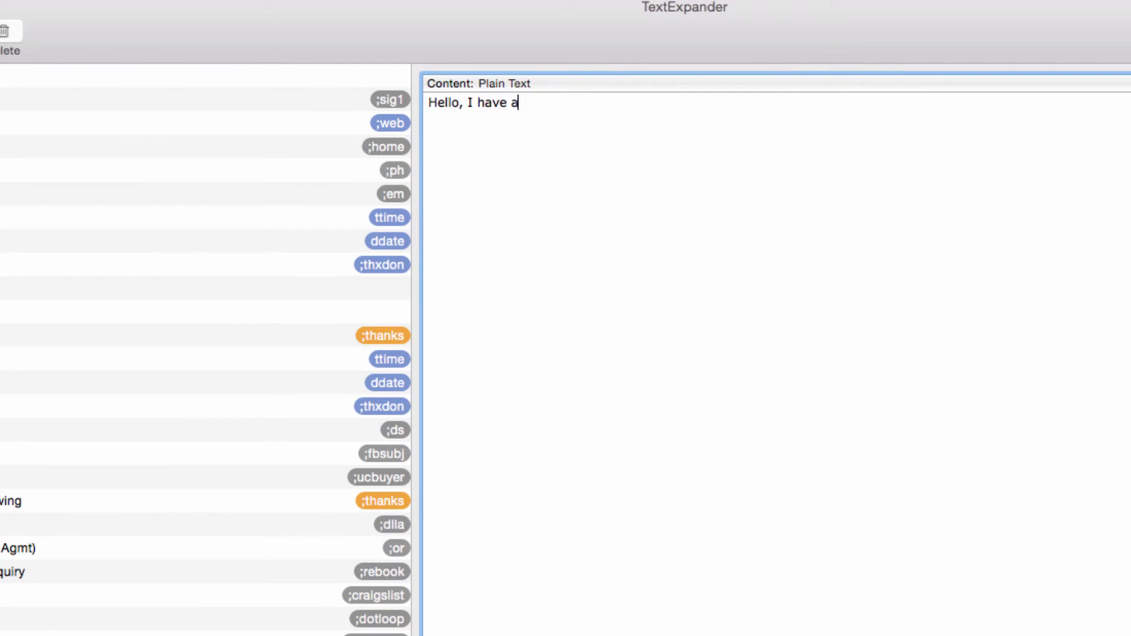
{"action": "type", "text": "favor to ask."}
- Add the paragraph "Would you please bring me a million dollars cash, as quickly as possible?" and begin another paragraph with "Small, u"
{"action": "key", "text": "Return"}
{"action": "key", "text": "Return"}
{"action": "type", "text": "Would you please"}
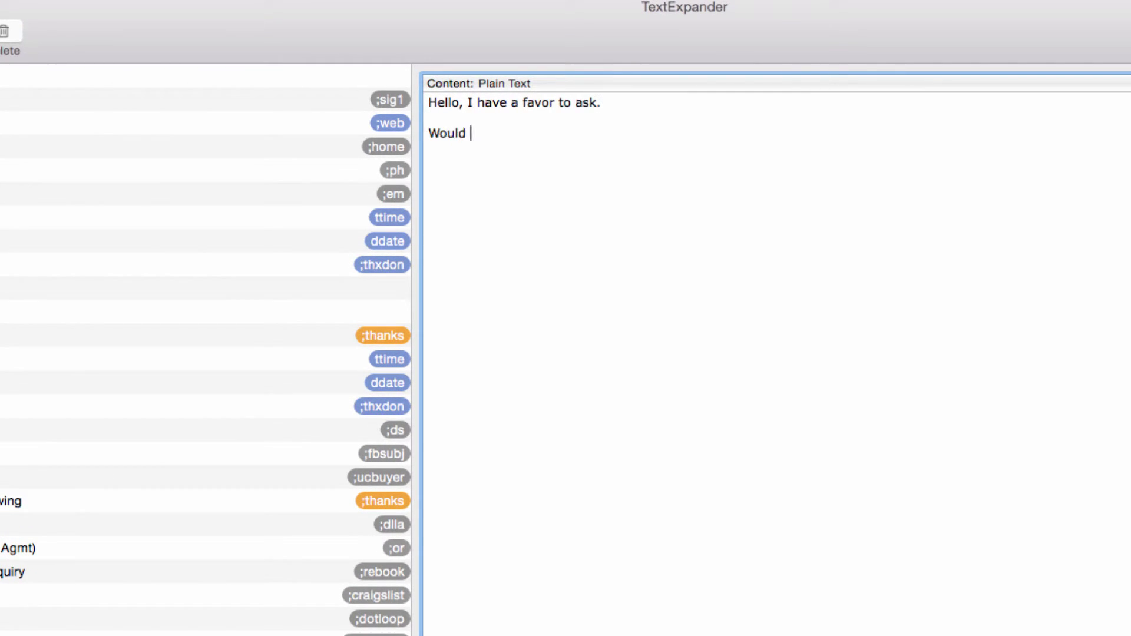
{"action": "key", "text": "BackSpace"}
{"action": "key", "text": "BackSpace"}
{"action": "key", "text": "BackSpace"}
{"action": "key", "text": "BackSpace"}
{"action": "key", "text": "BackSpace"}
{"action": "key", "text": "BackSpace"}
{"action": "type", "text": "please bring me a mil"}
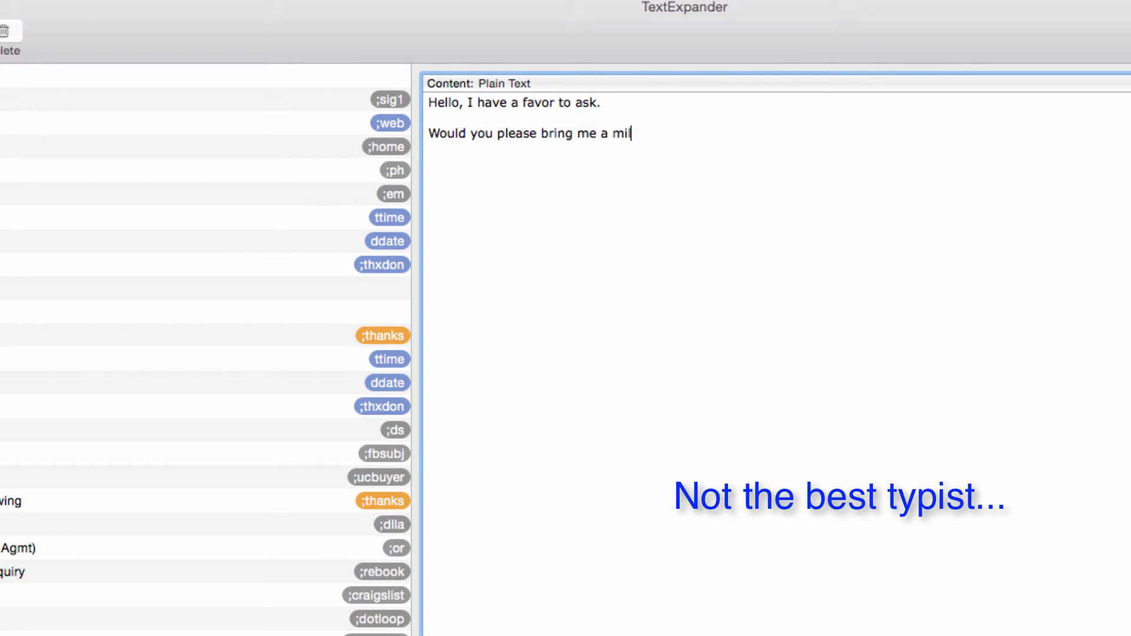
{"action": "type", "text": "lion dollars cash"}
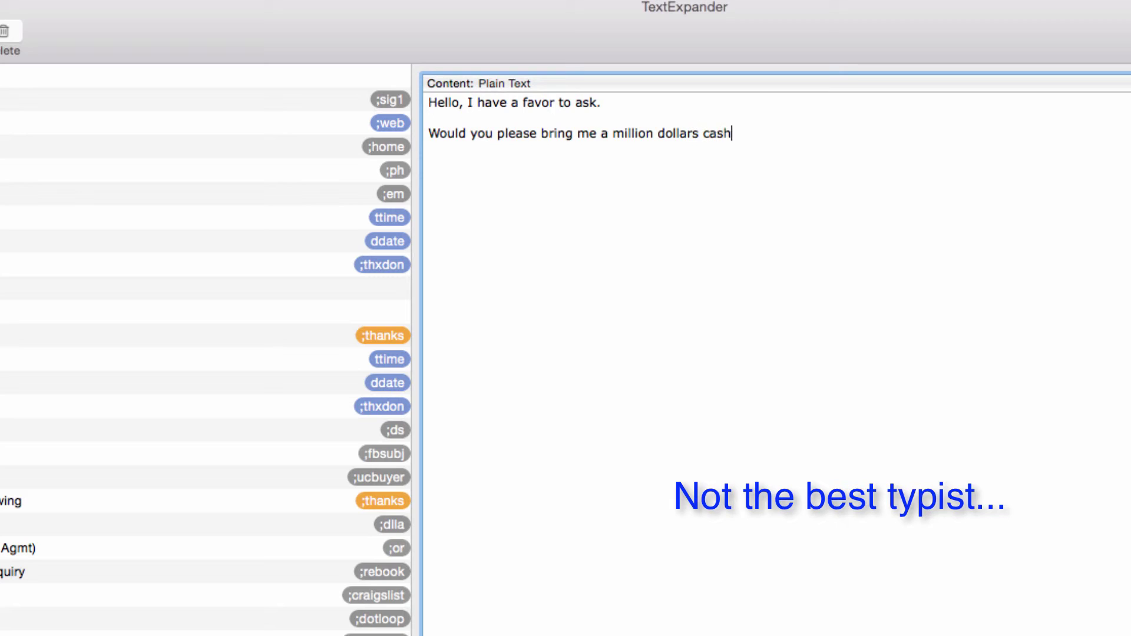
{"action": "type", "text": ", as quickly as possi"}
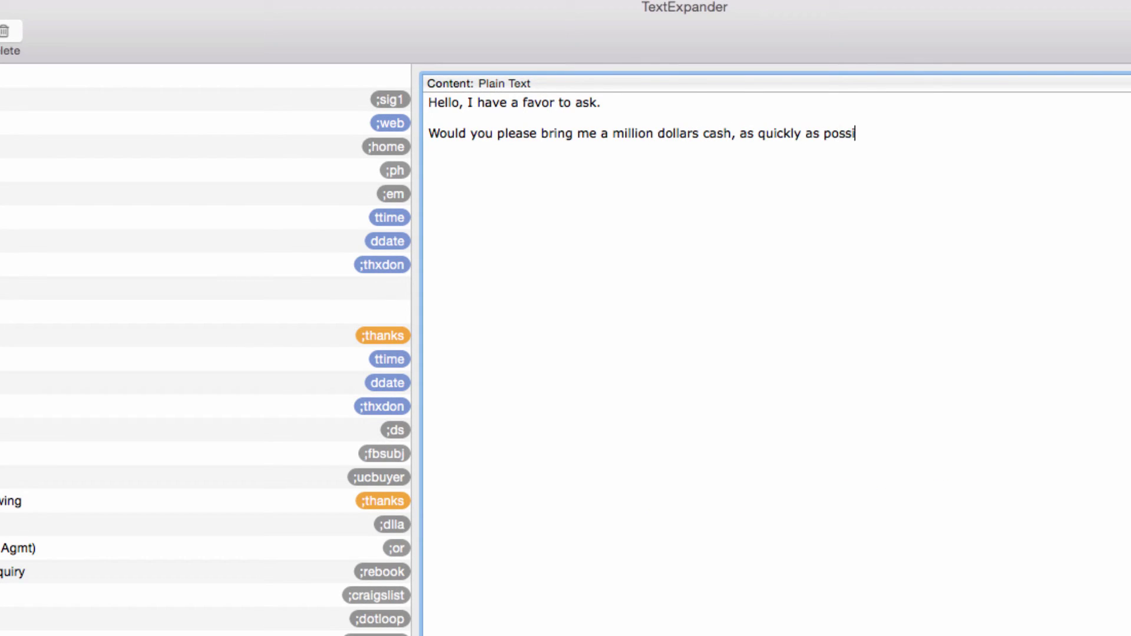
{"action": "type", "text": "ble?  Small, u"}
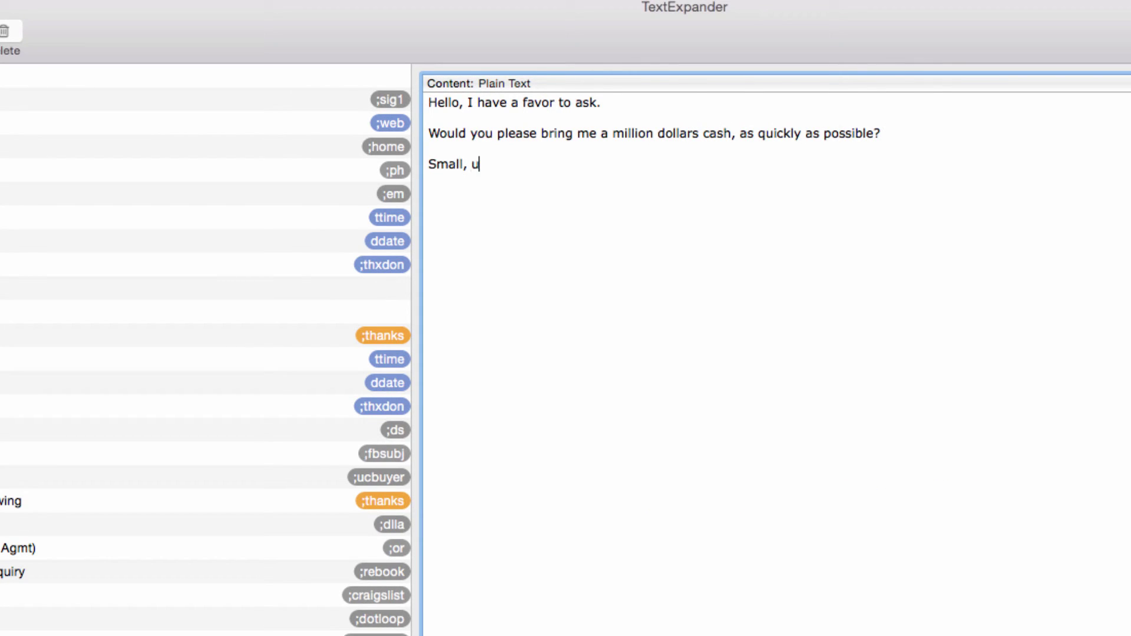
- Complete the third paragraph as "Small, unmarked bills are appreciated." and add the closing "Thanks" below it
{"action": "type", "text": "nmarked bills are apprecaia"}
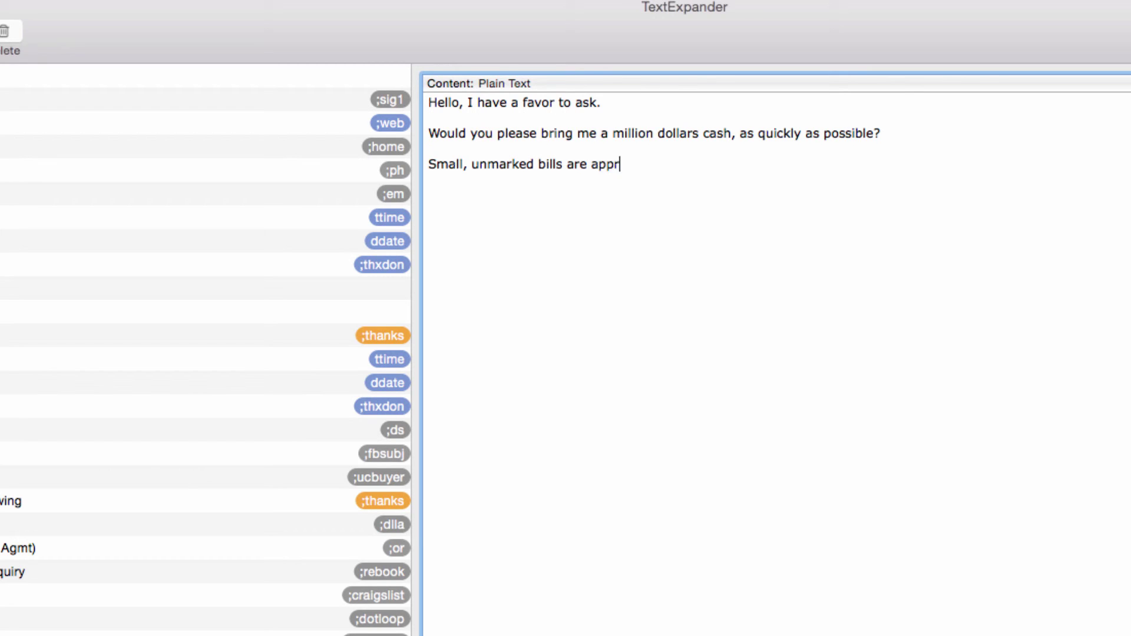
{"action": "key", "text": "BackSpace"}
{"action": "key", "text": "BackSpace"}
{"action": "key", "text": "BackSpace"}
{"action": "type", "text": "iated."}
{"action": "key", "text": "Return"}
{"action": "key", "text": "Return"}
{"action": "type", "text": "Thanks"}
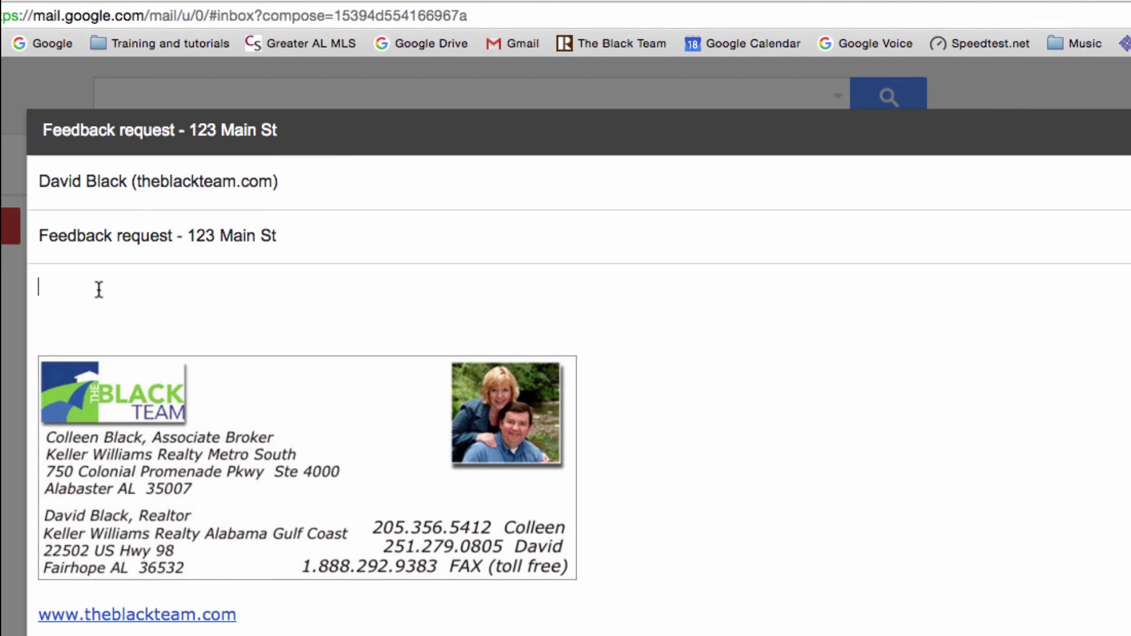
- Switch to the Gmail draft and expand the ;favor snippet in the message body
{"action": "type", "text": ";fav"}
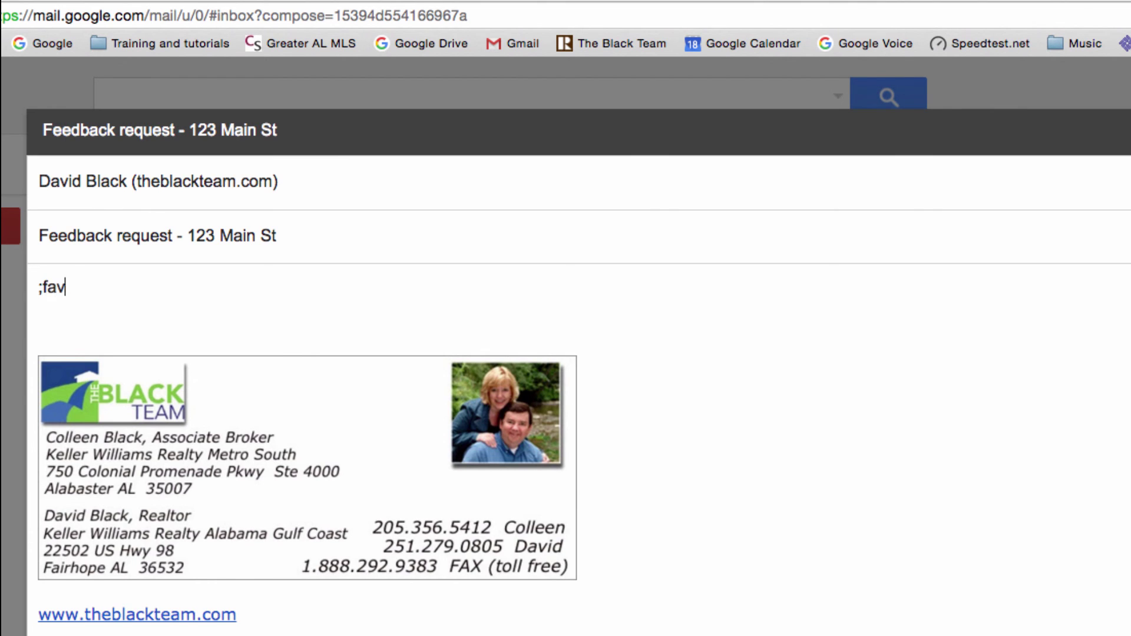